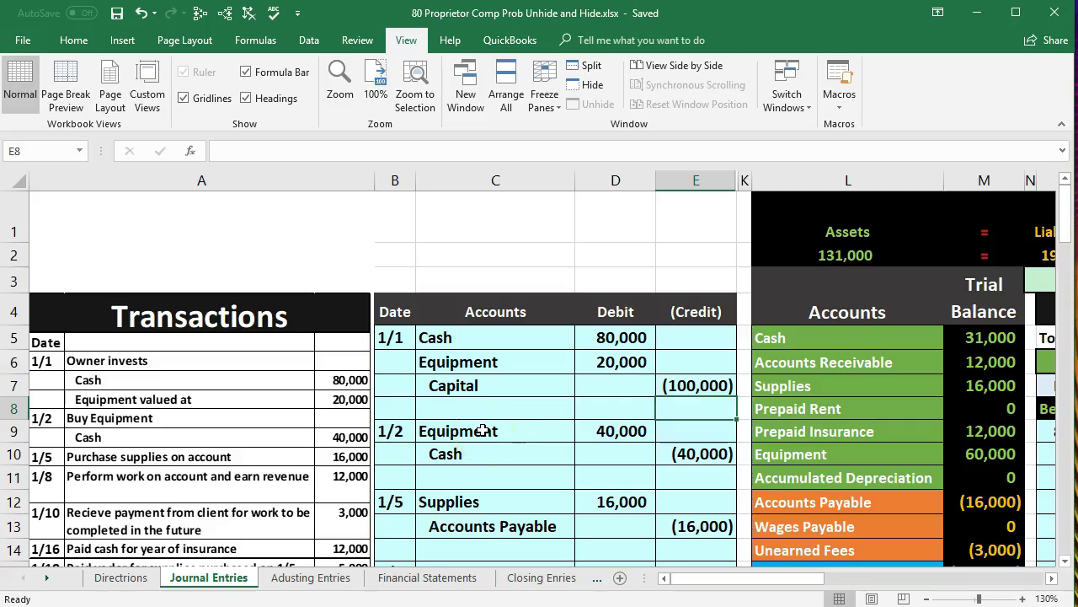
- Review the recorded journal entries through 1/16, the empty entry rows below them, and the trial balance on the Journal Entries sheet
scroll(483, 430, down, 4)
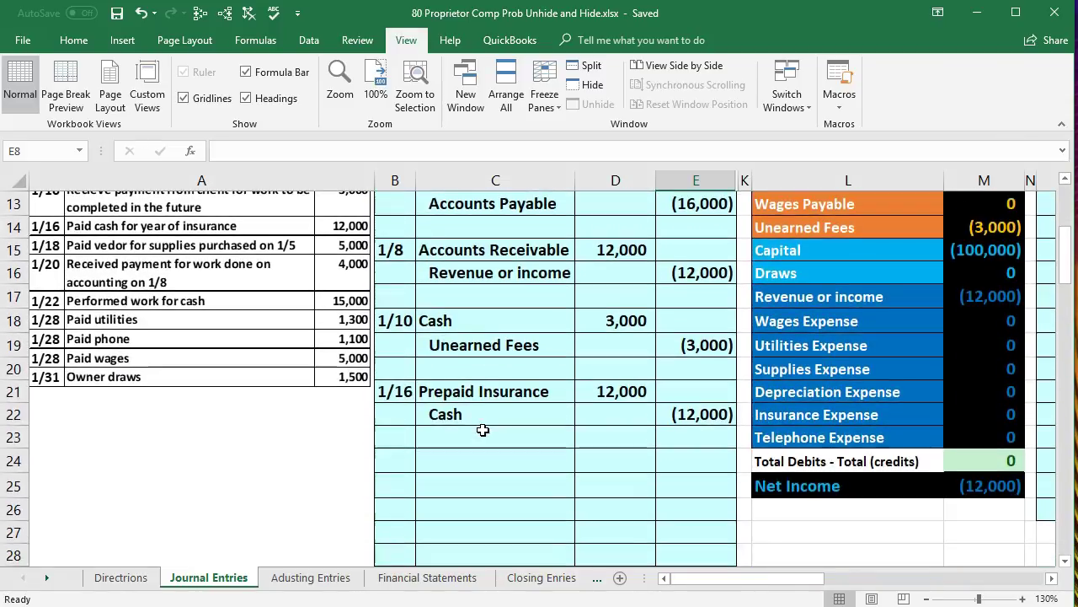
scroll(483, 431, down, 1)
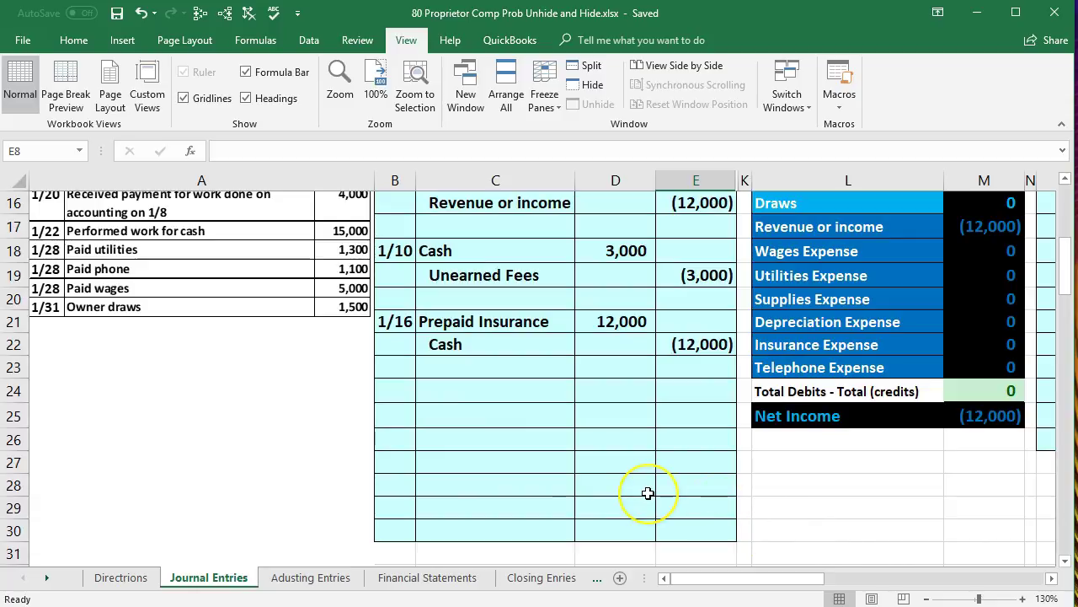
scroll(648, 493, up, 4)
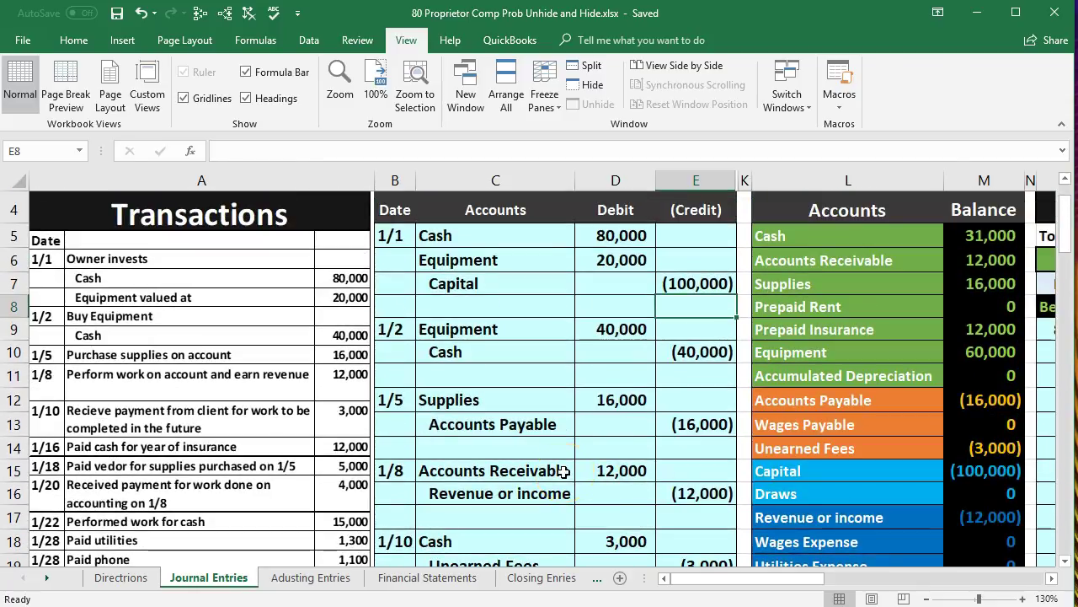
scroll(590, 489, down, 3)
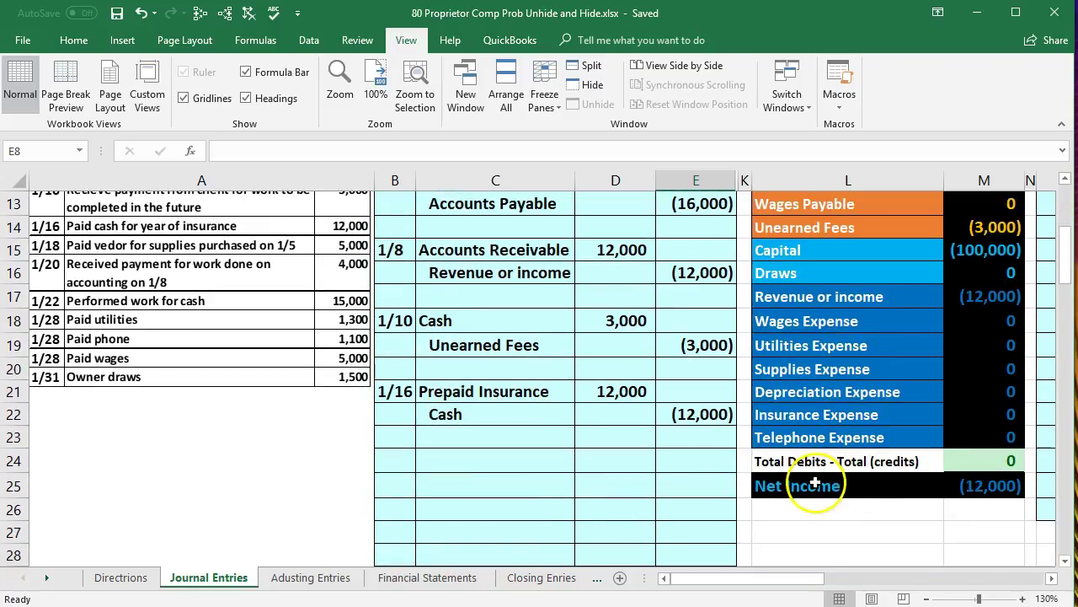
scroll(673, 481, down, 1)
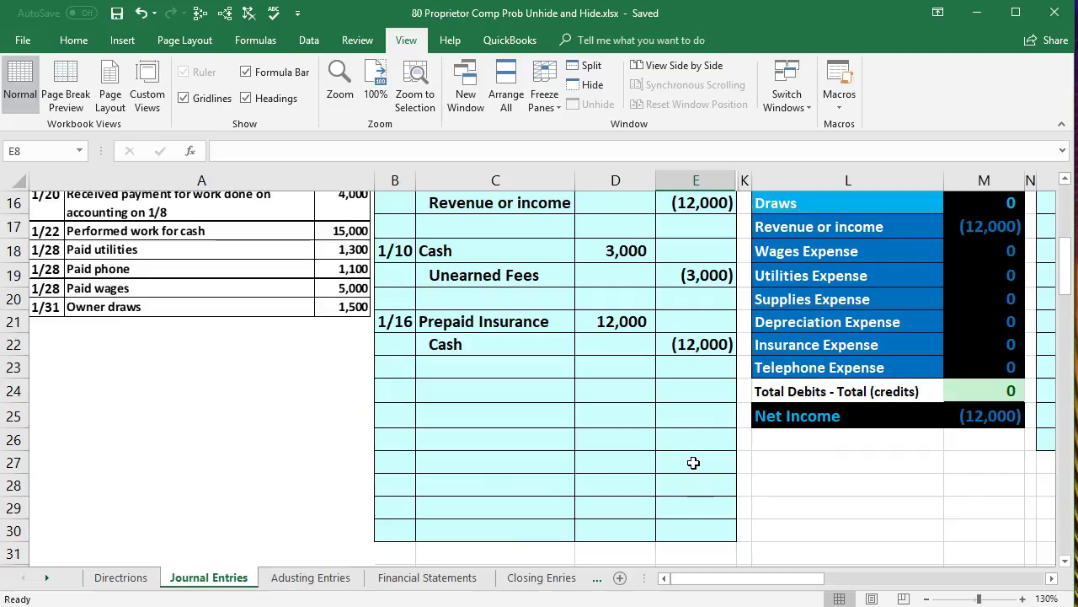
scroll(694, 462, up, 5)
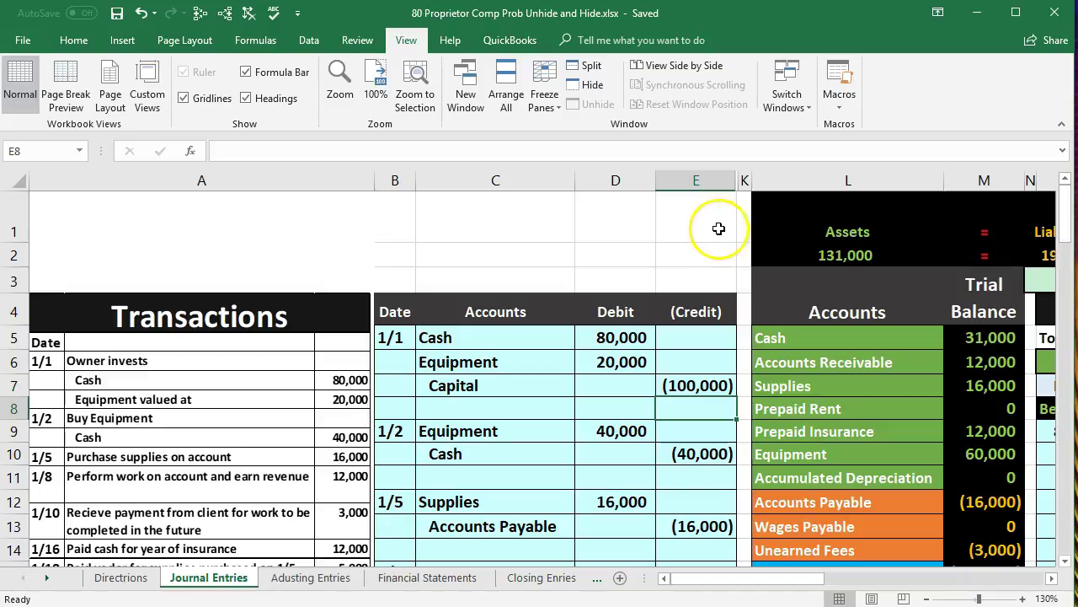
- Unhide columns F through J between the first journal block and the trial balance, using a selection of columns C through M
click(702, 180)
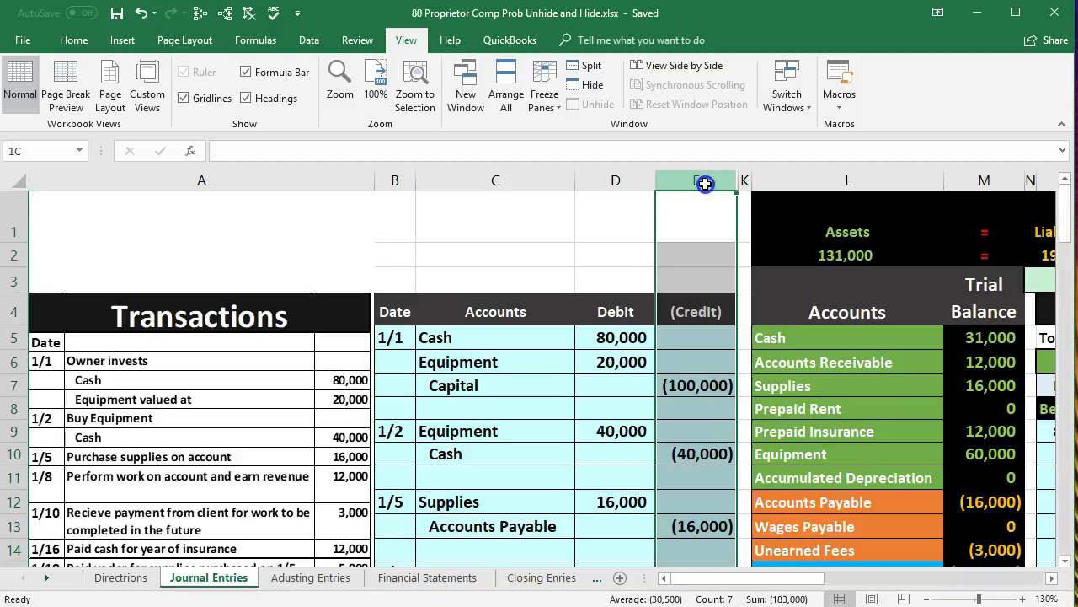
drag(705, 183, 805, 178)
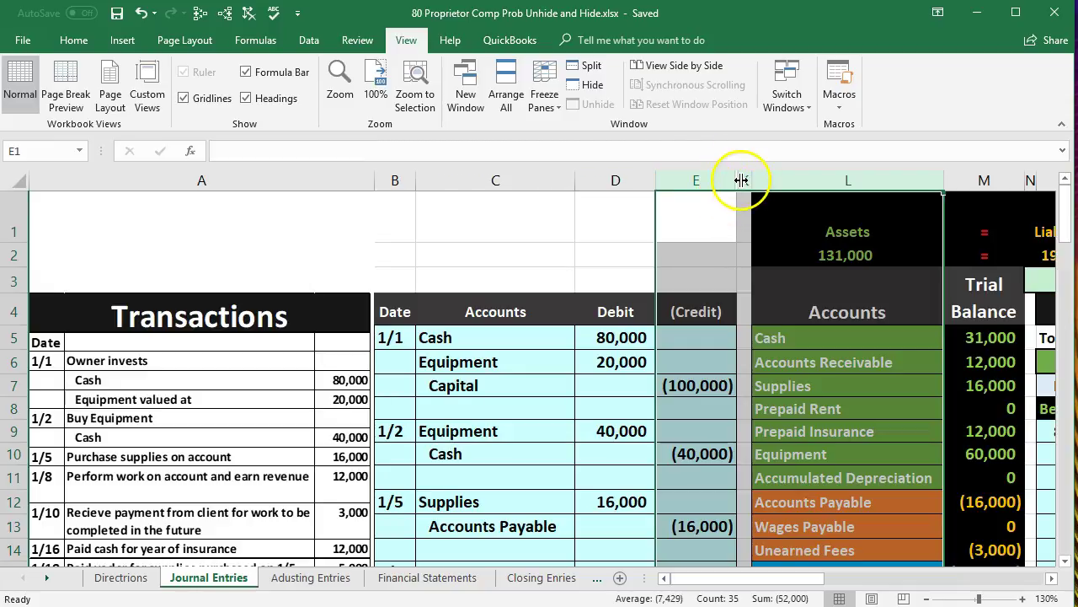
ctrl+click(542, 182)
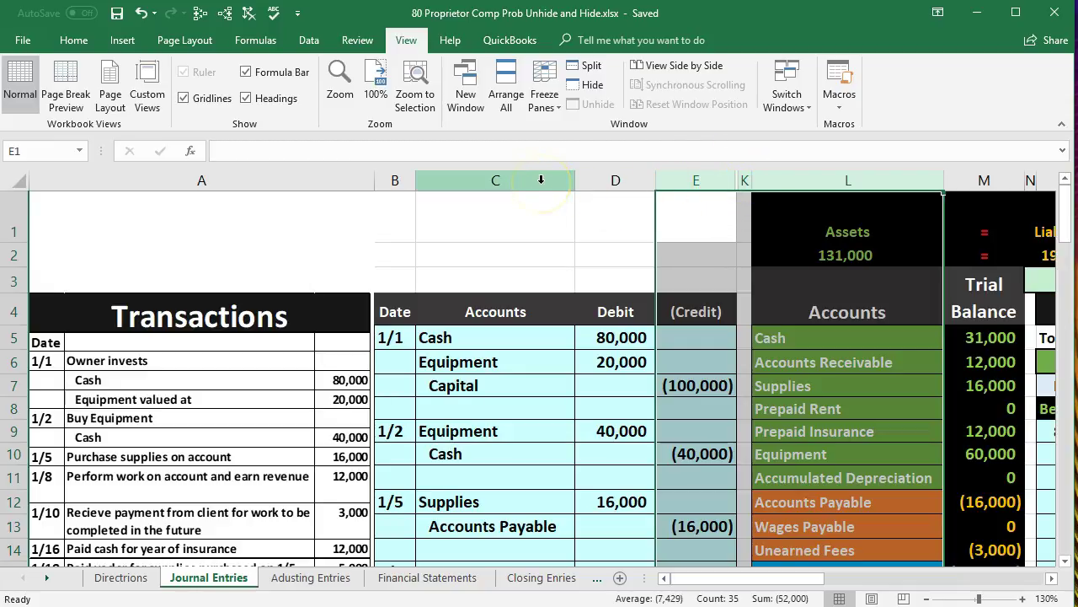
drag(542, 182, 963, 184)
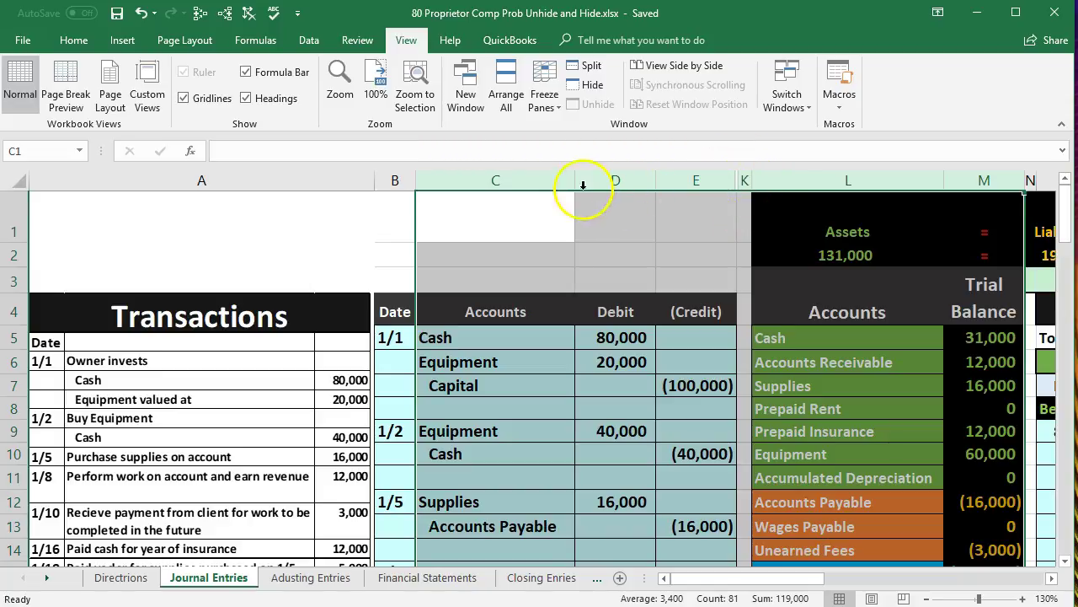
drag(563, 183, 984, 185)
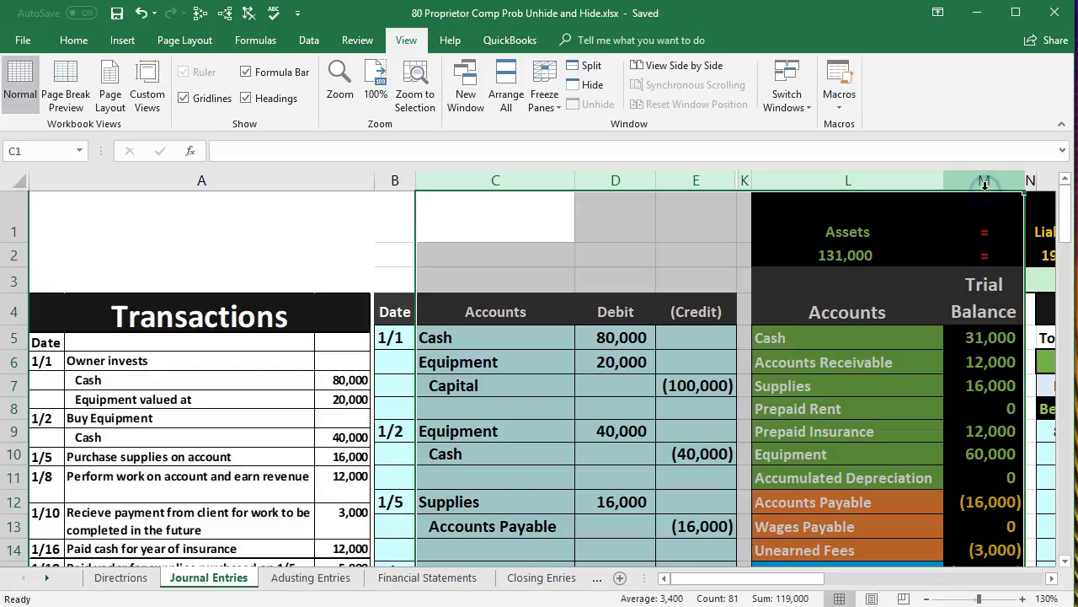
right_click(685, 243)
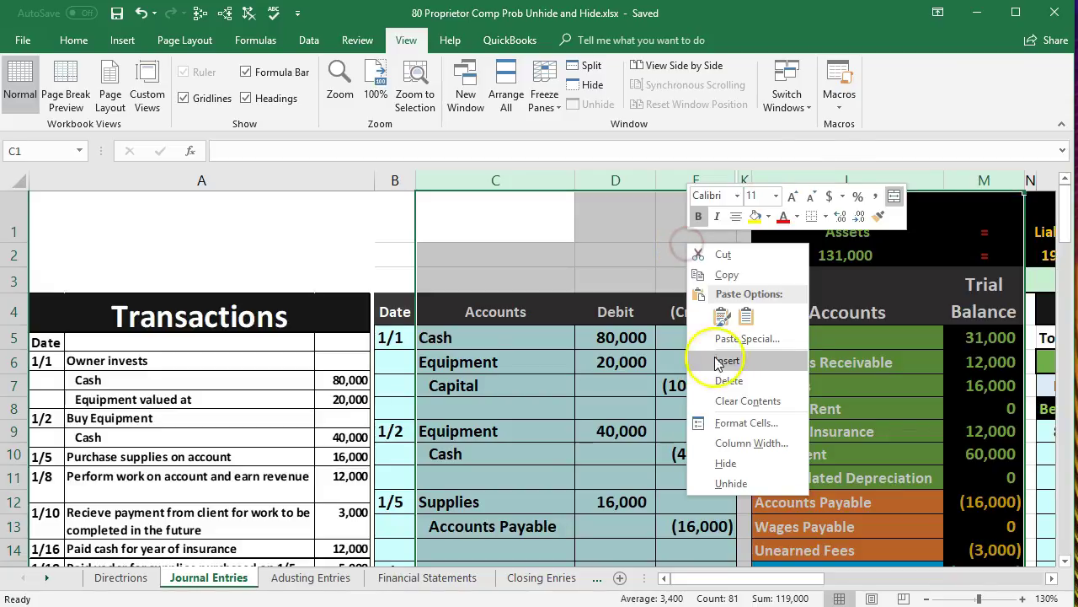
click(731, 483)
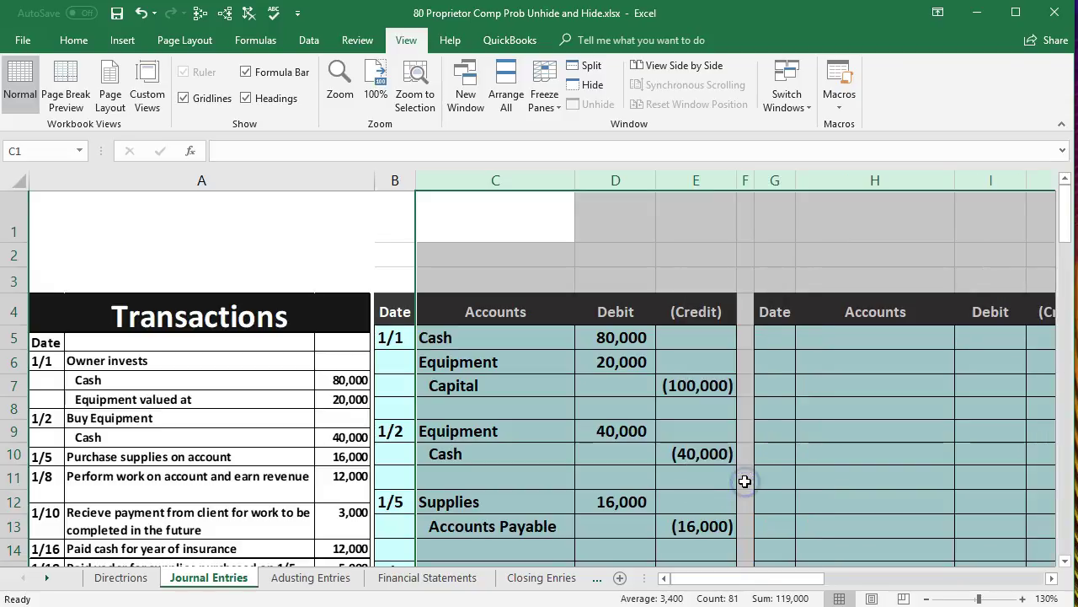
click(797, 470)
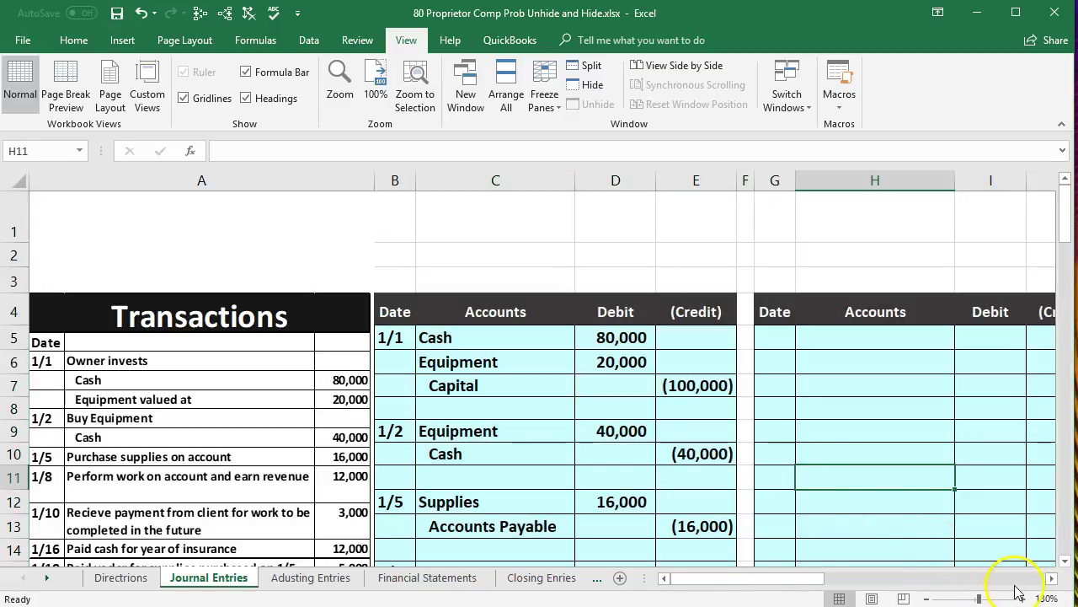
click(1051, 578)
click(1051, 578)
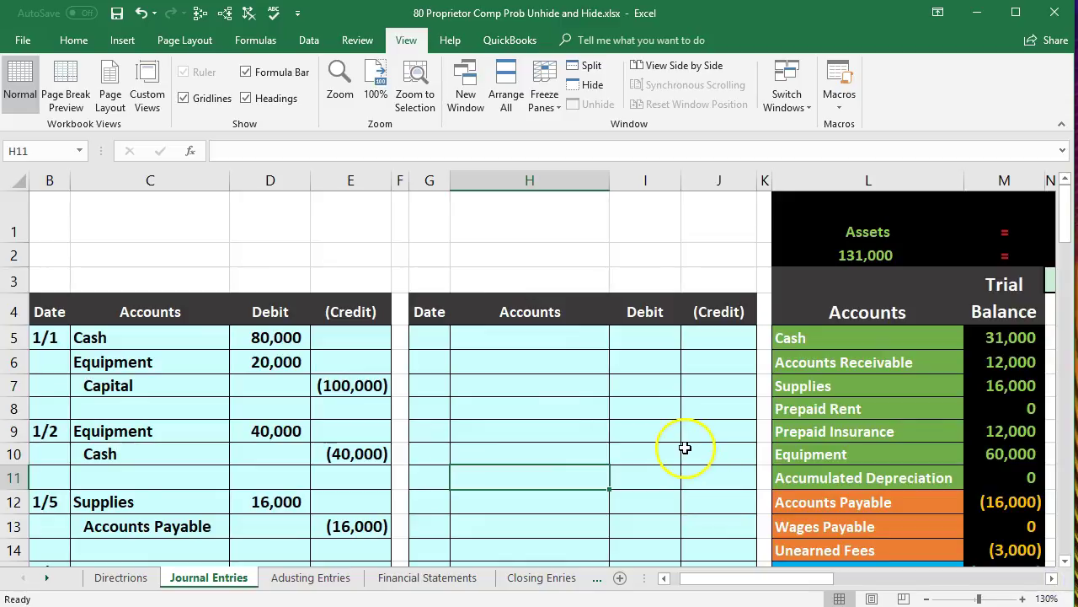
- Hide columns B through F so the blank second journal block sits beside the Transactions list
click(665, 577)
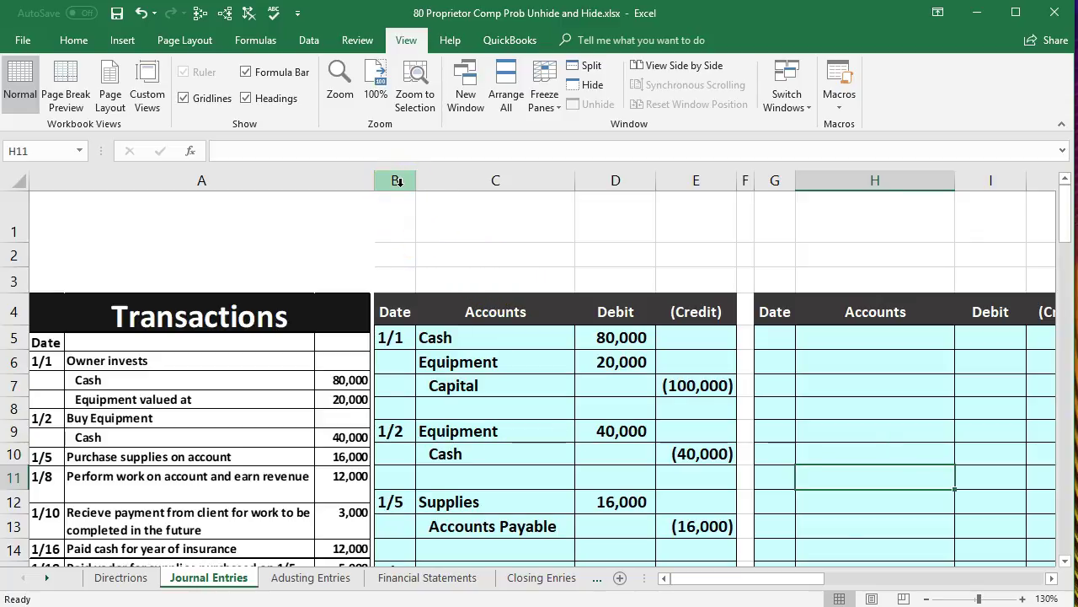
click(397, 182)
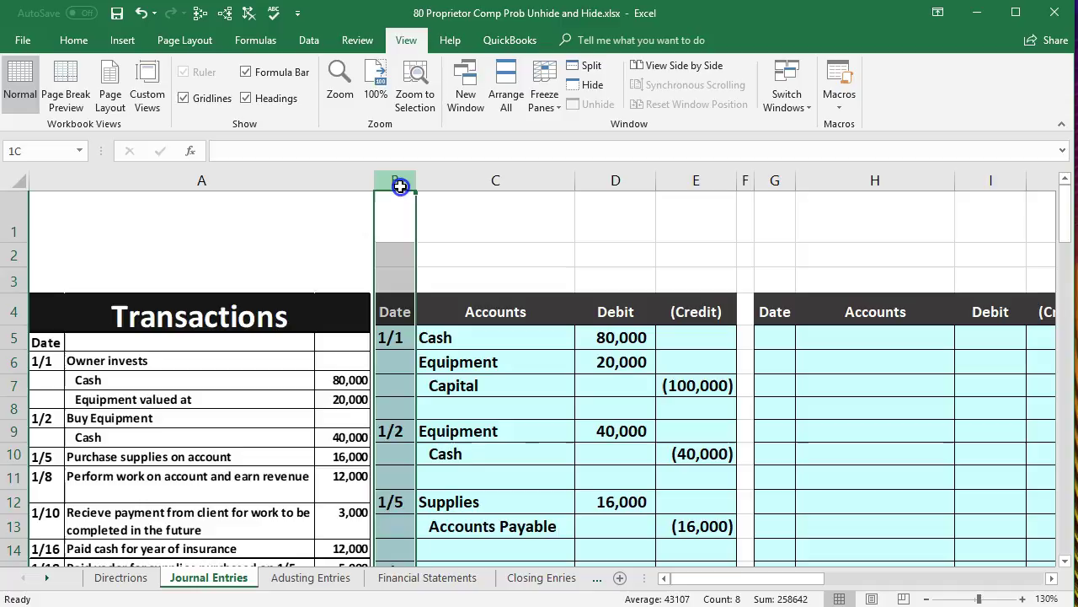
drag(401, 186, 739, 180)
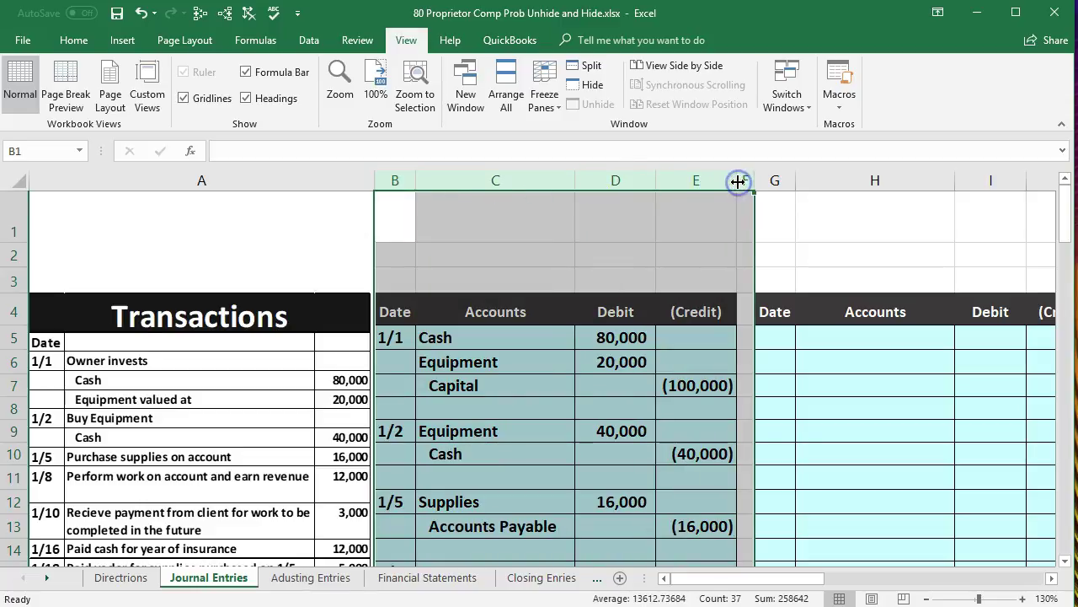
right_click(595, 218)
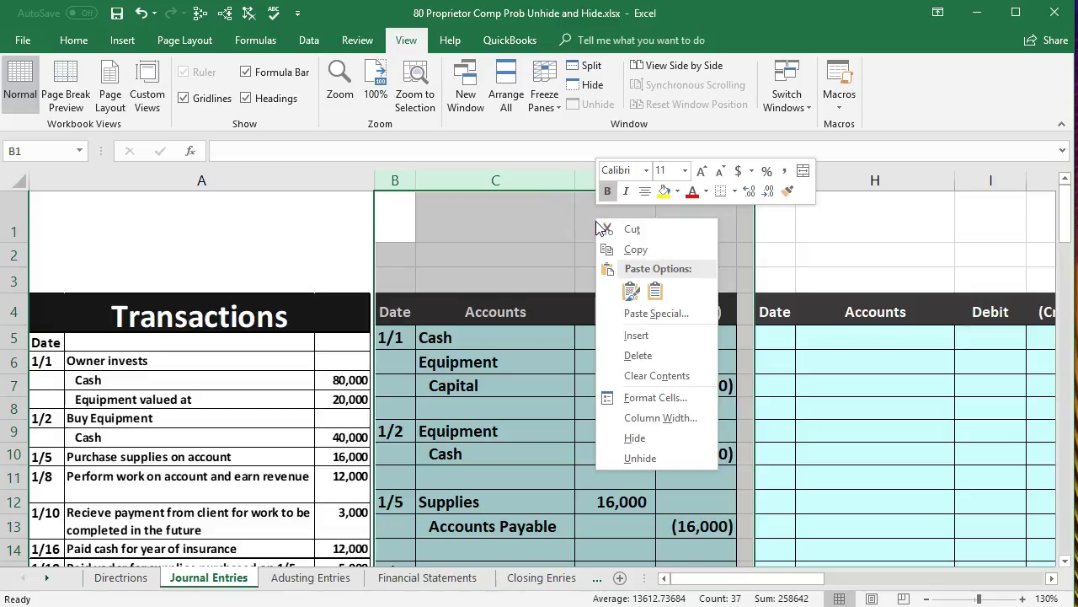
click(621, 435)
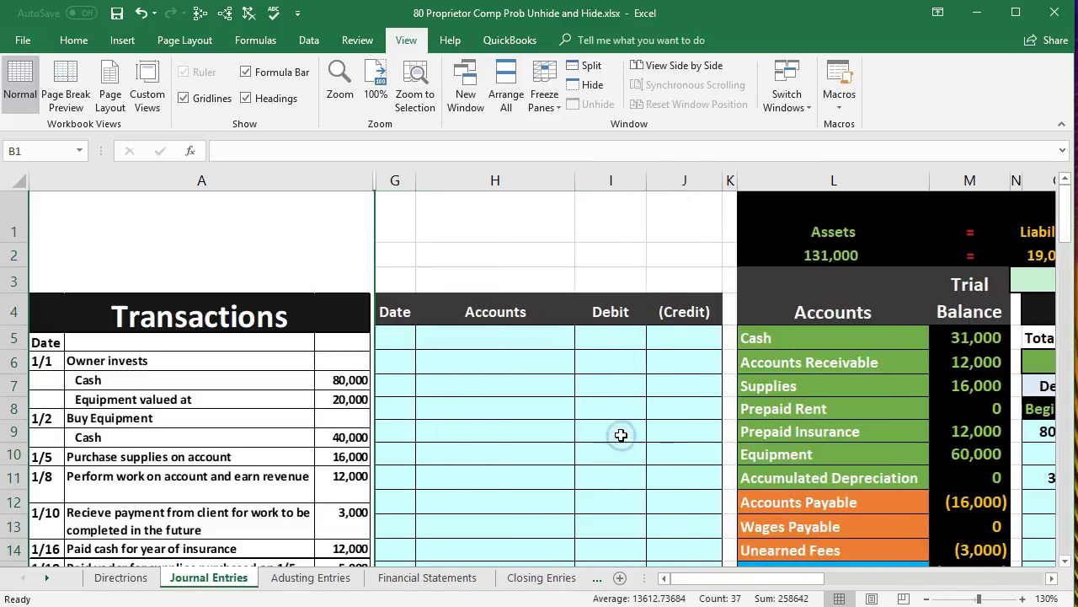
click(621, 436)
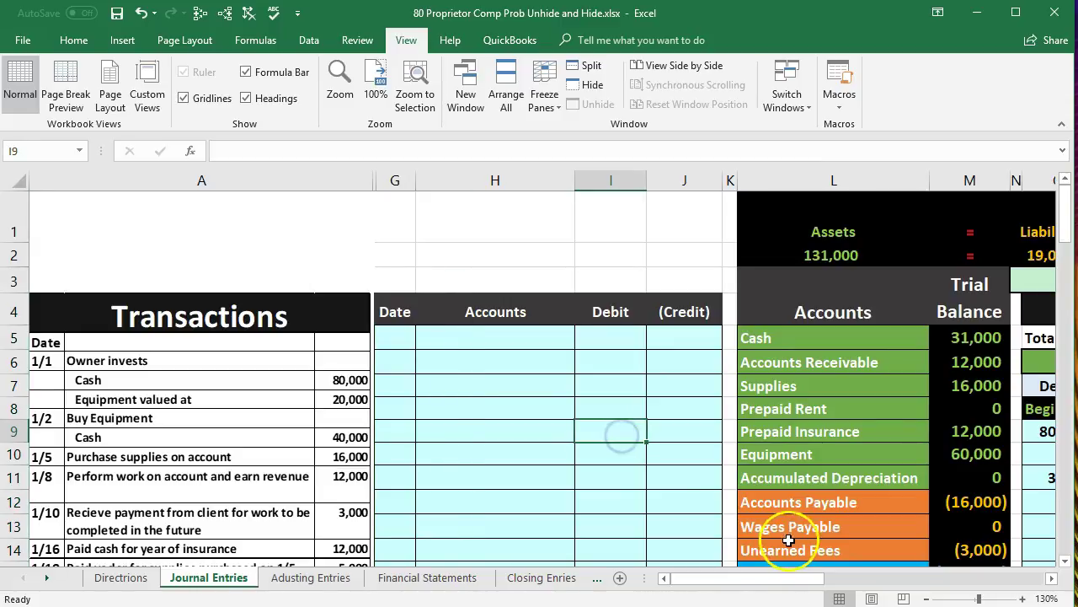
- Trace the dependents and precedents of cell P12 in the Cash ledger and follow the precedent arrow to its source
drag(775, 580, 800, 587)
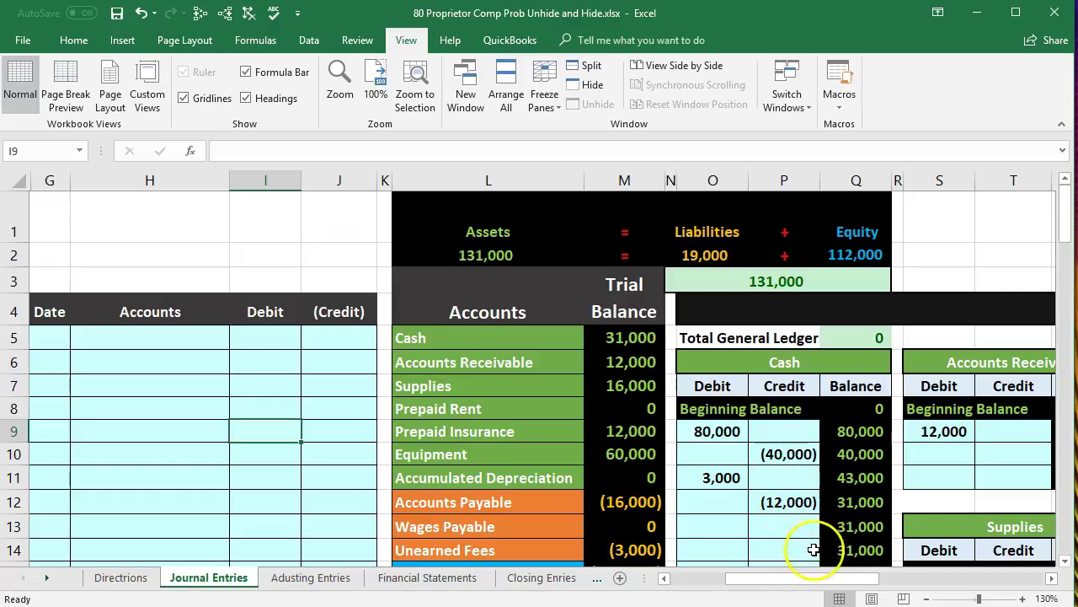
drag(800, 582, 779, 590)
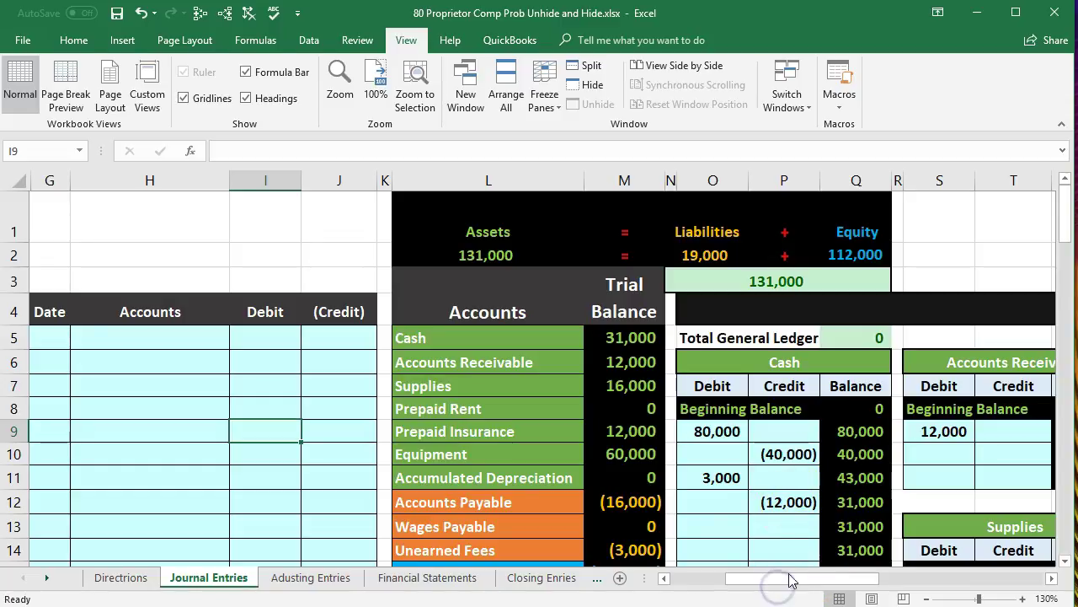
click(797, 504)
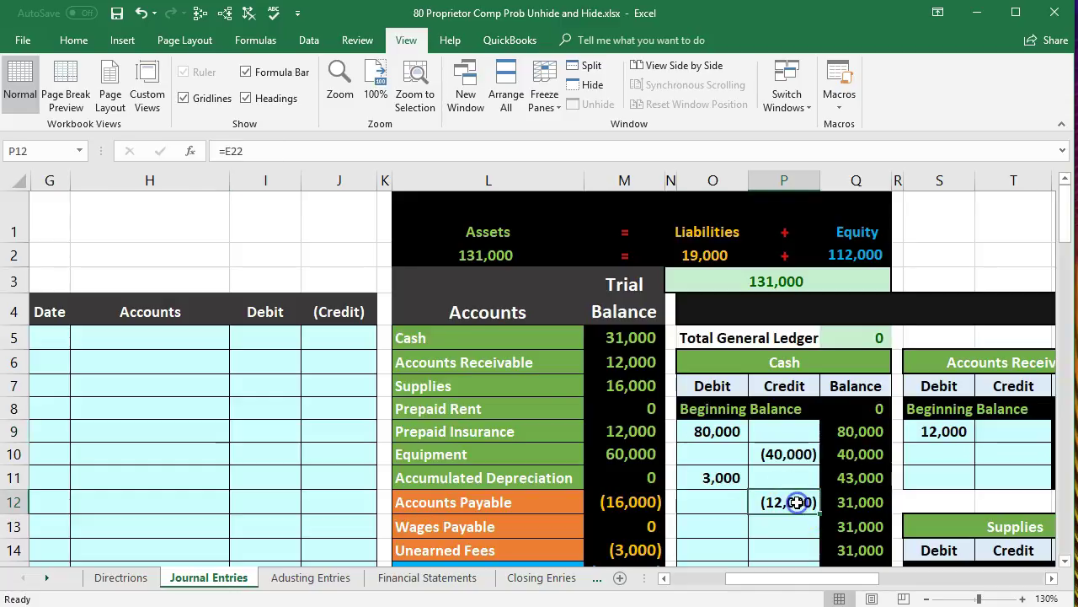
click(225, 14)
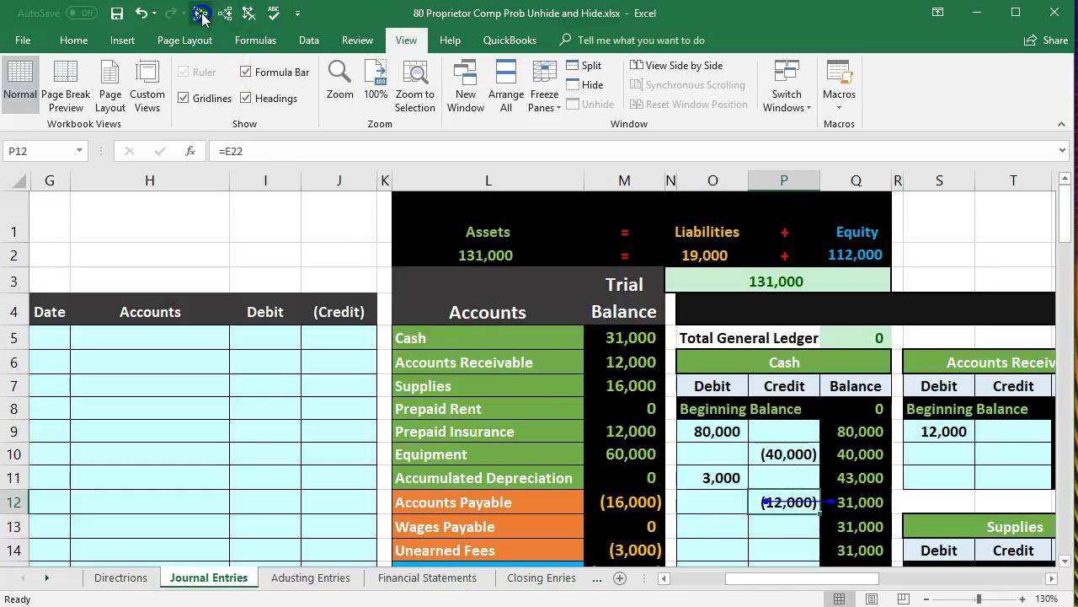
click(200, 14)
scroll(787, 562, down, 2)
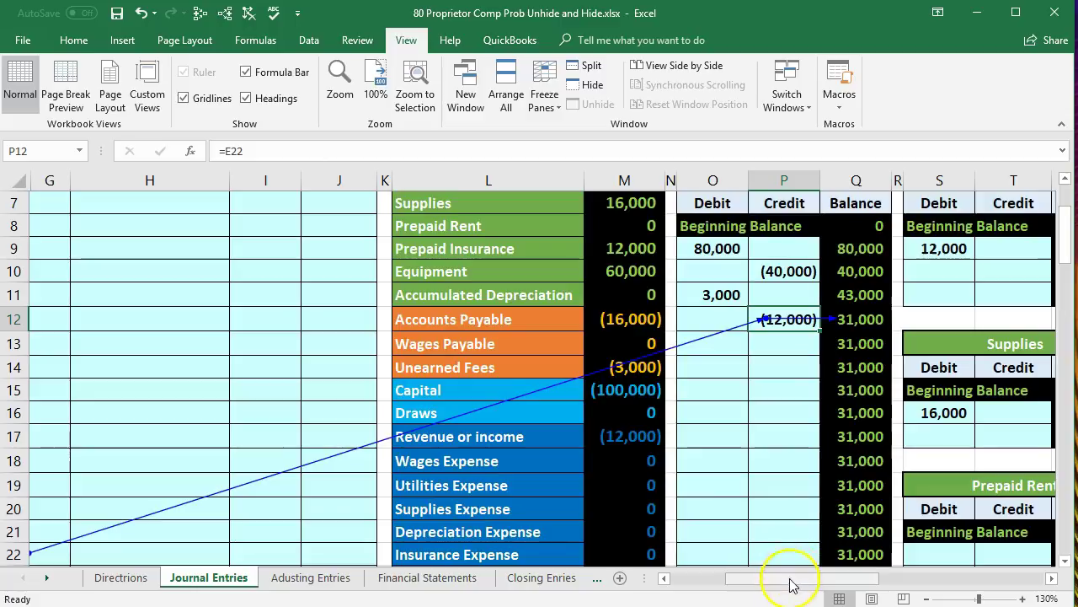
drag(787, 578, 697, 576)
scroll(385, 472, down, 1)
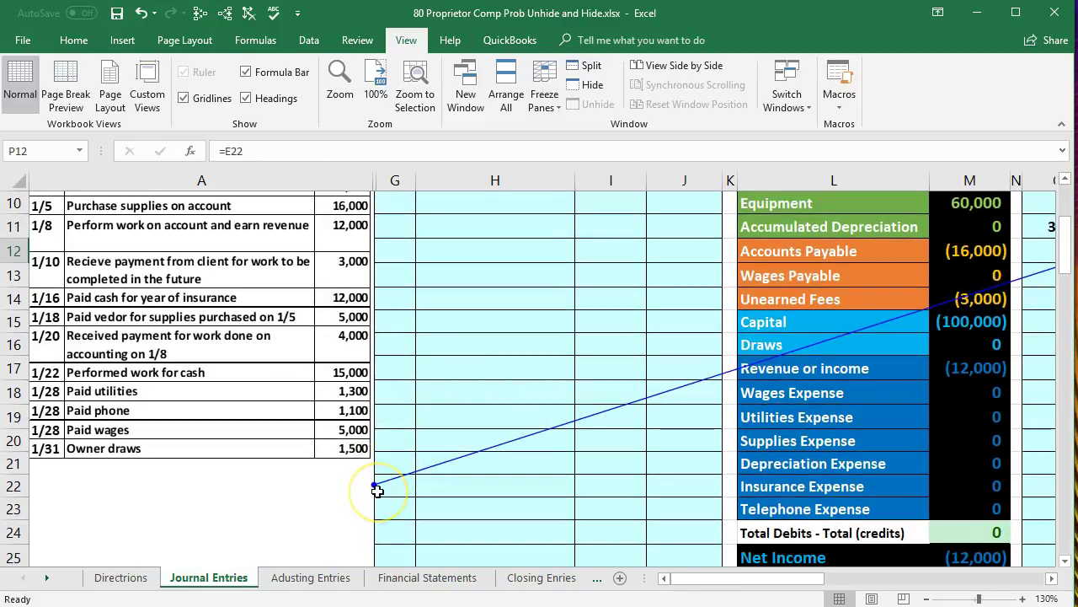
scroll(517, 494, up, 3)
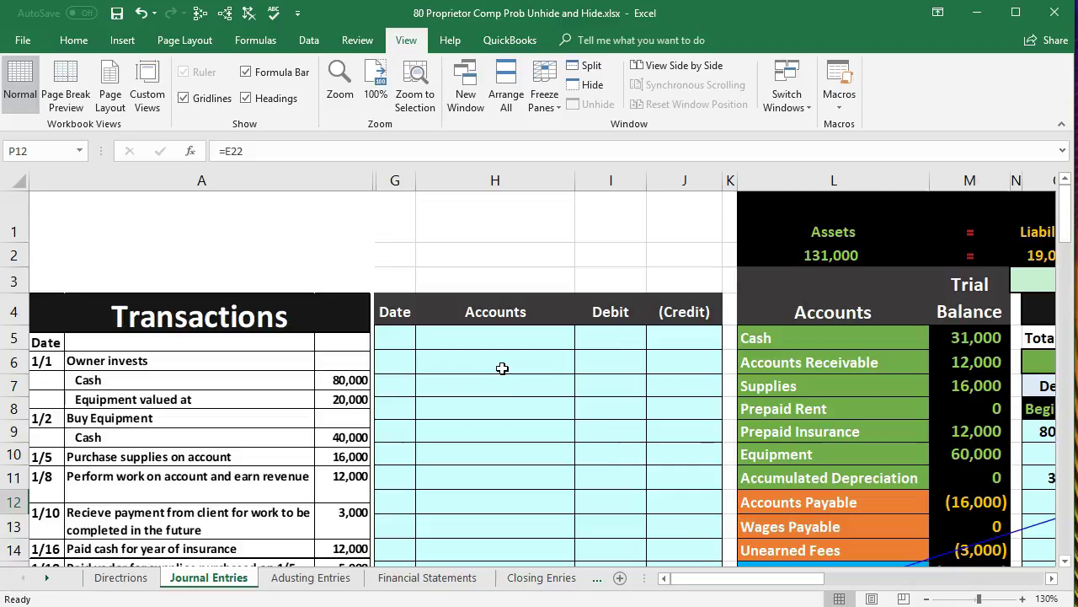
drag(769, 579, 814, 581)
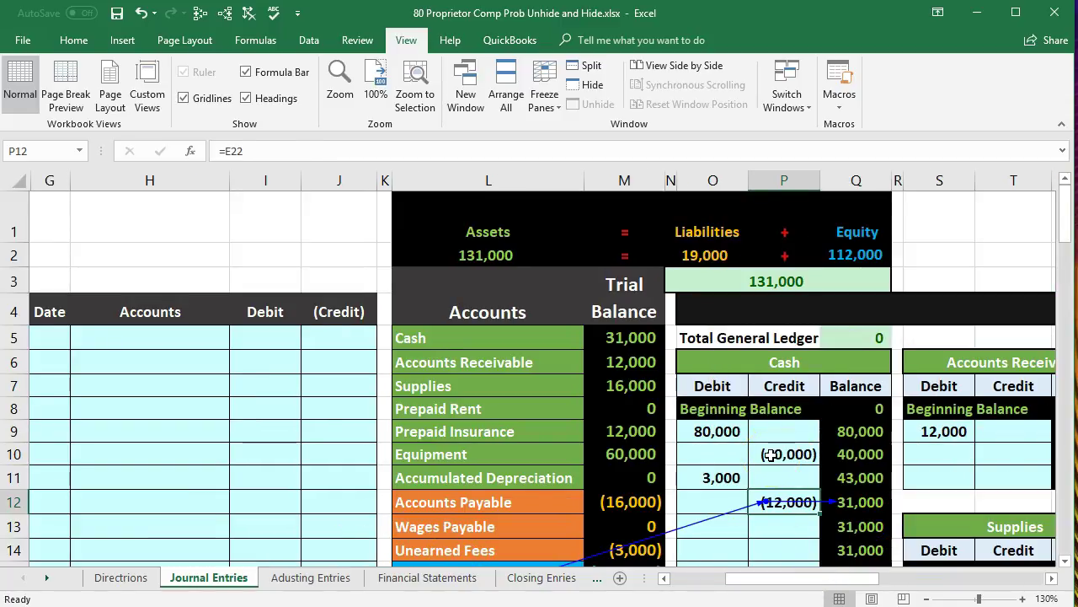
drag(794, 578, 718, 585)
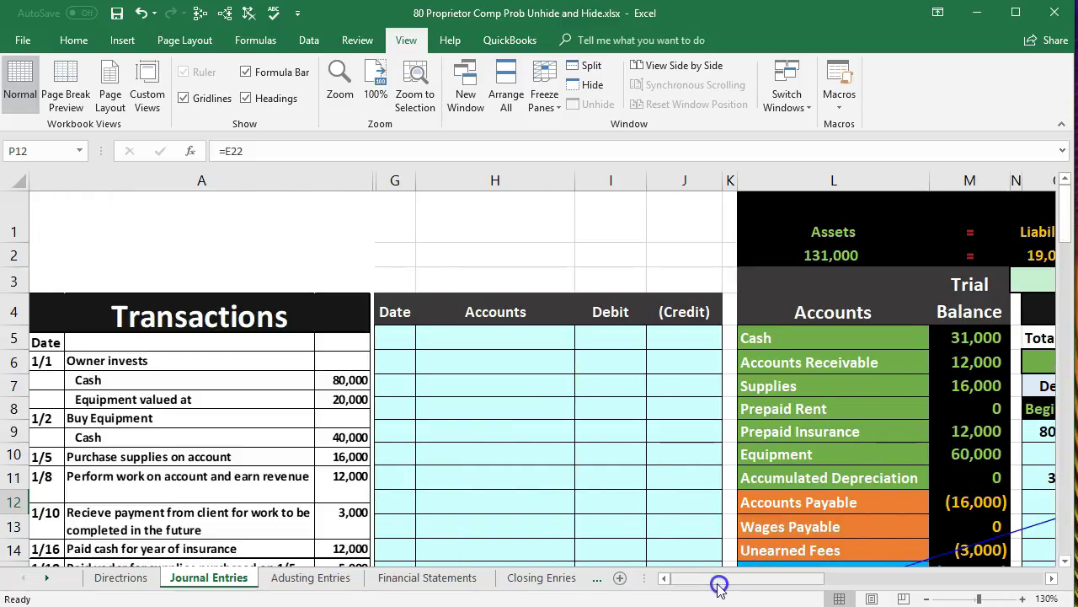
click(601, 477)
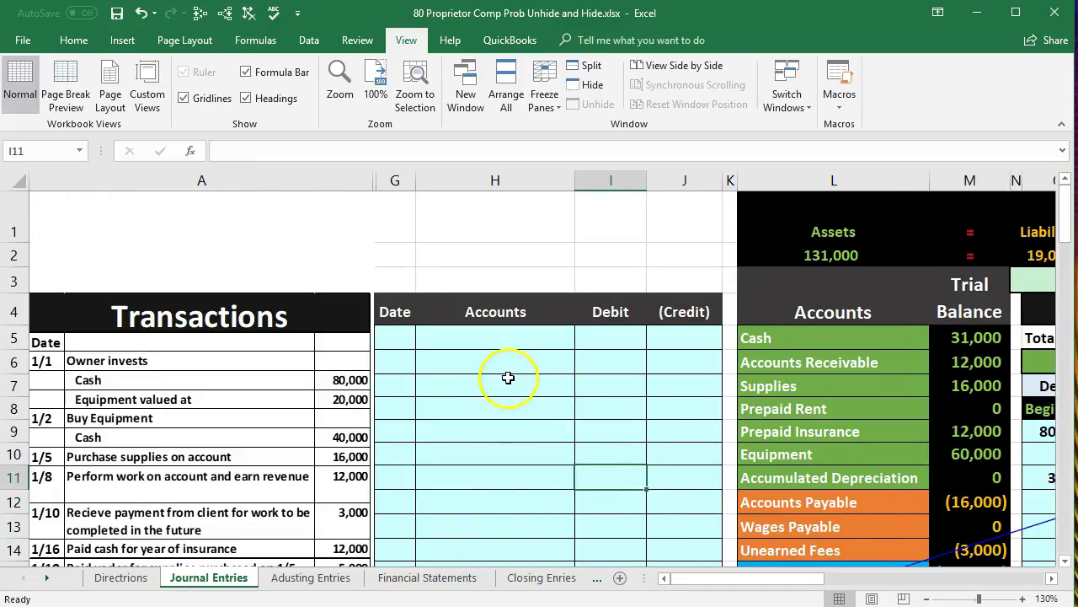
click(504, 338)
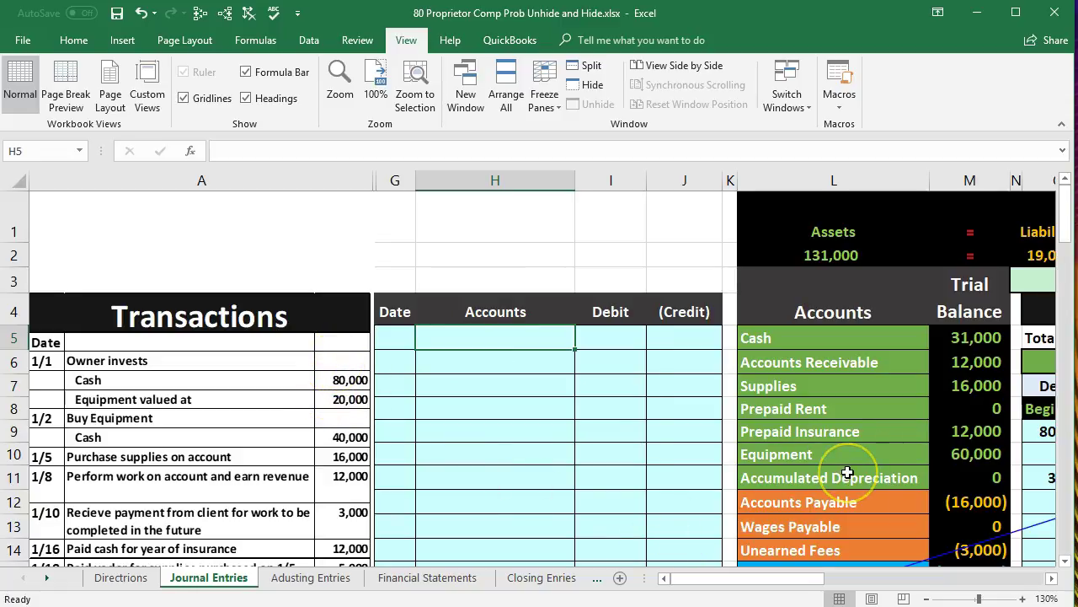
click(568, 455)
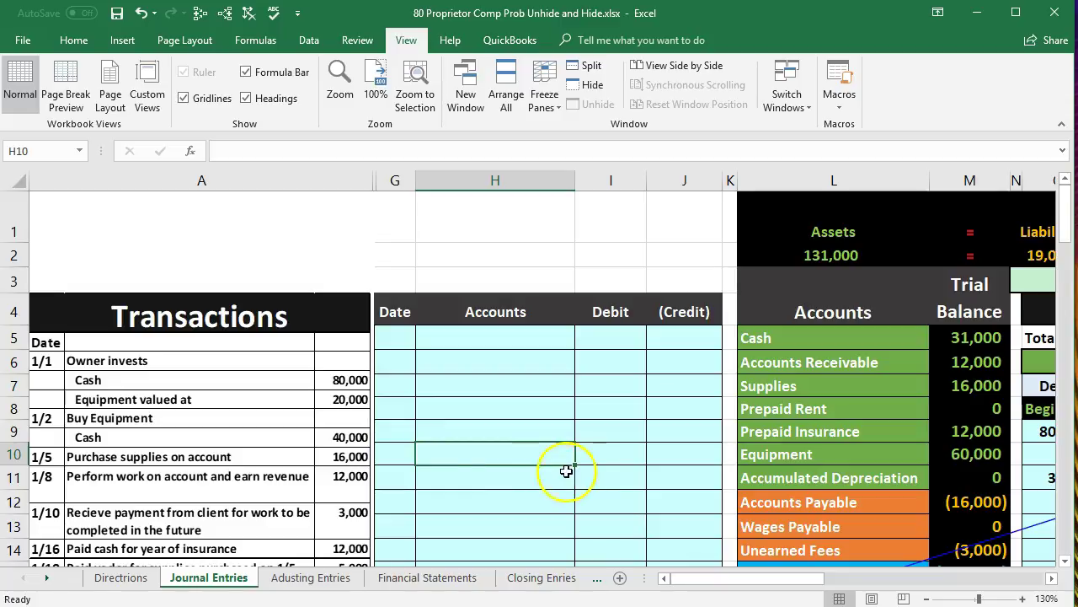